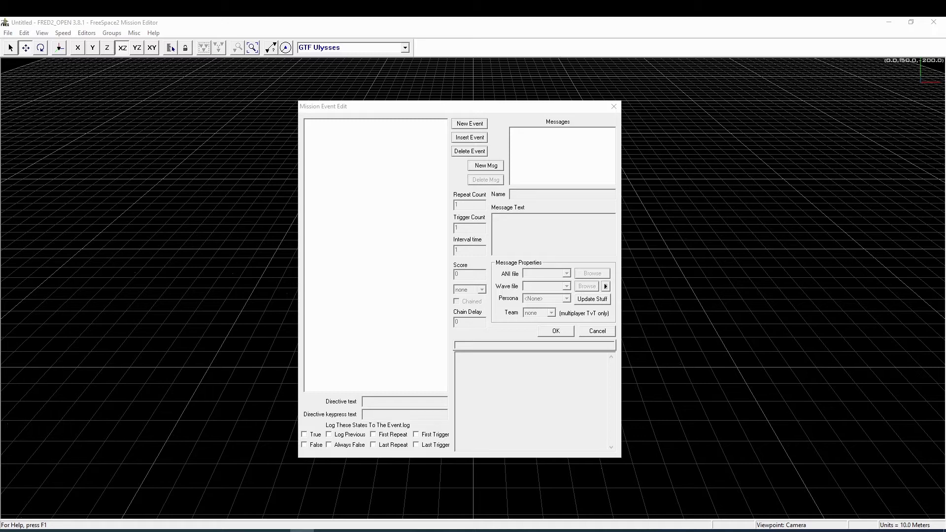
Step: Add four new messages to the mission's message list
click(365, 107)
click(497, 168)
click(496, 167)
click(496, 167)
click(496, 168)
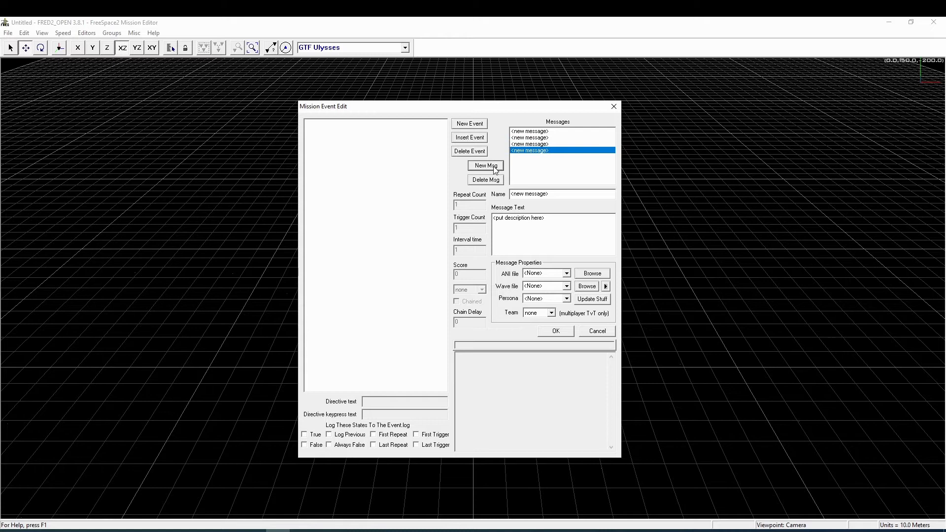
Step: Name the last new message "Msg 1" and set its message text to "This is a message!"
drag(561, 194, 478, 192)
text(Msg 1)
drag(546, 218, 476, 219)
text(T)
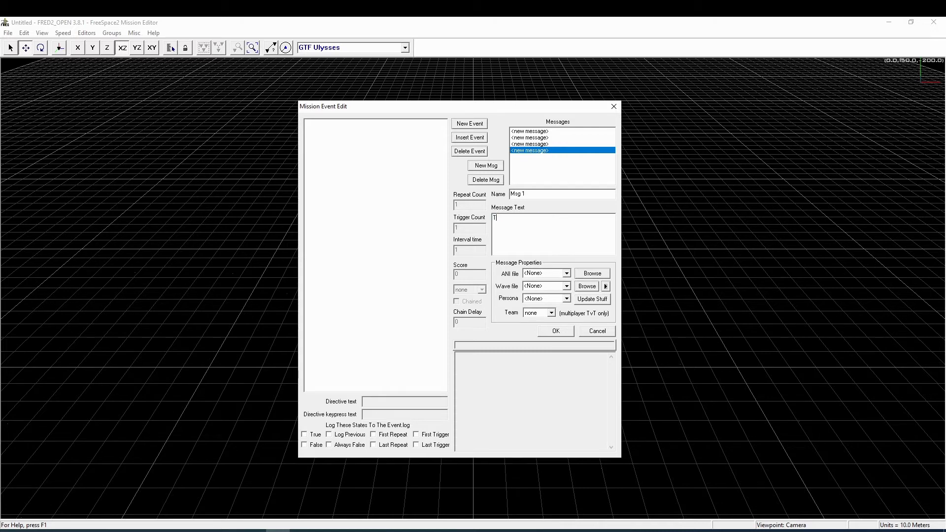
text(his is a messag)
Step: Assign the Head-TP1 animation as the ANI file of Msg 1
click(567, 274)
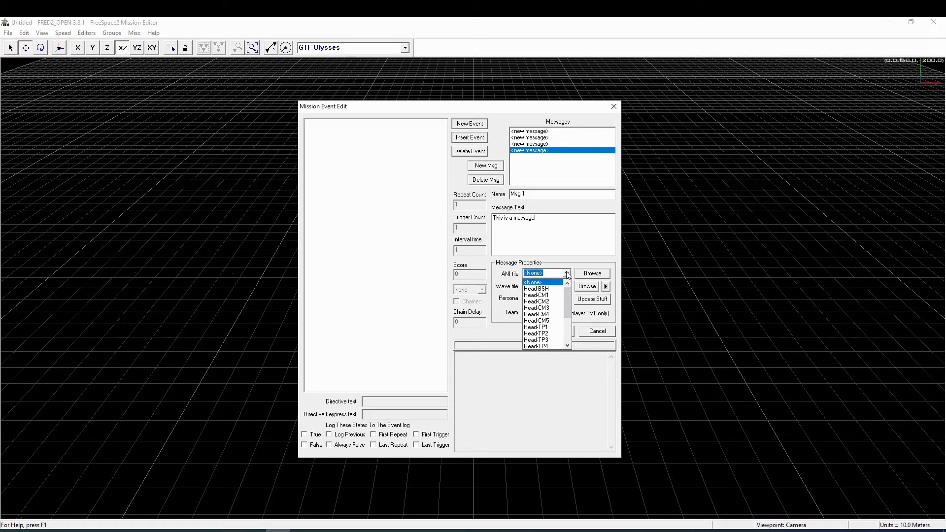
click(553, 326)
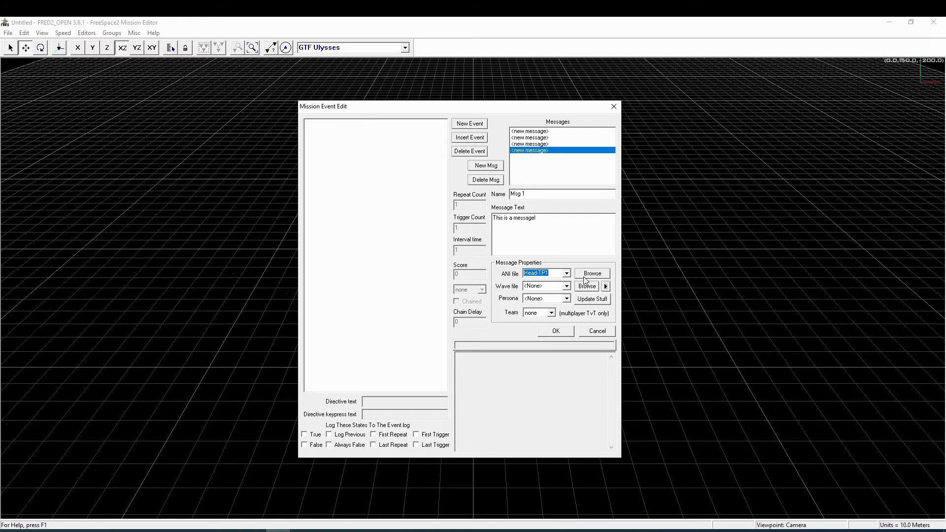
click(587, 277)
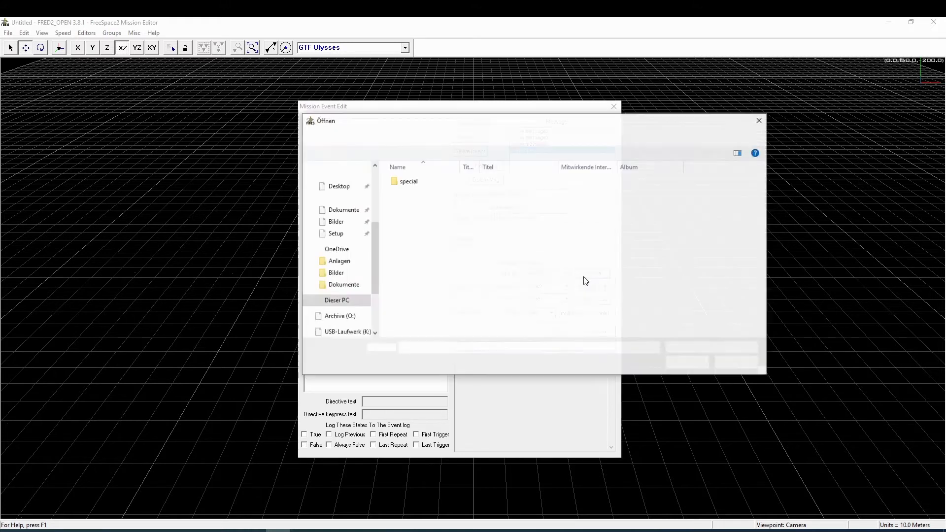
click(735, 363)
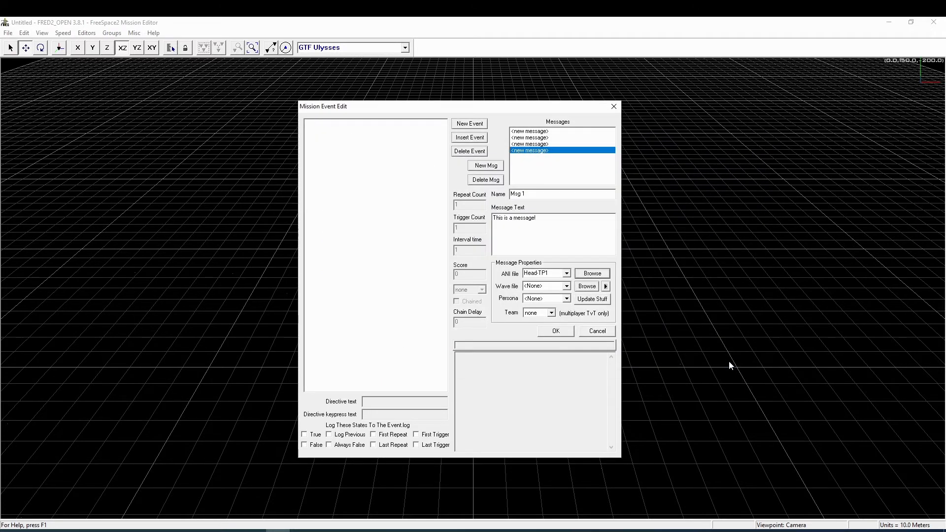
Step: Review the wave file, persona and team options available for Msg 1
click(567, 286)
drag(568, 304, 572, 346)
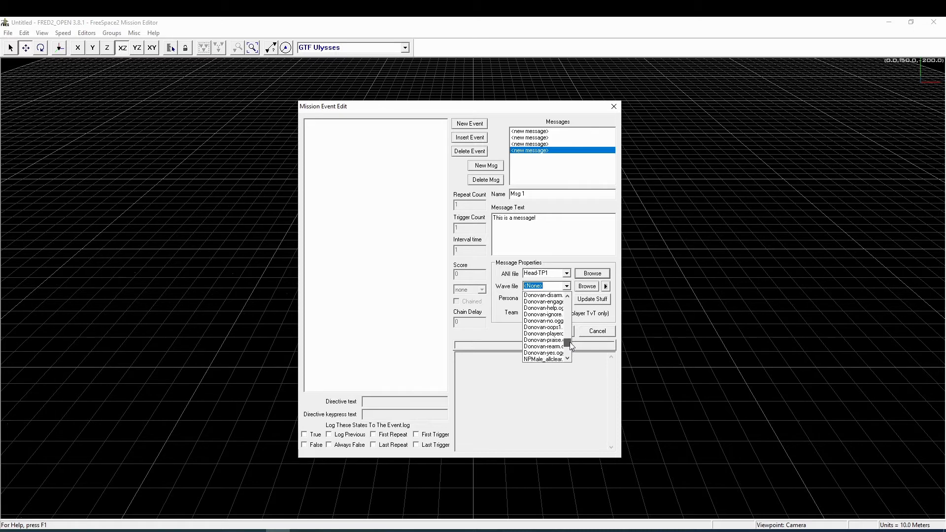
click(567, 288)
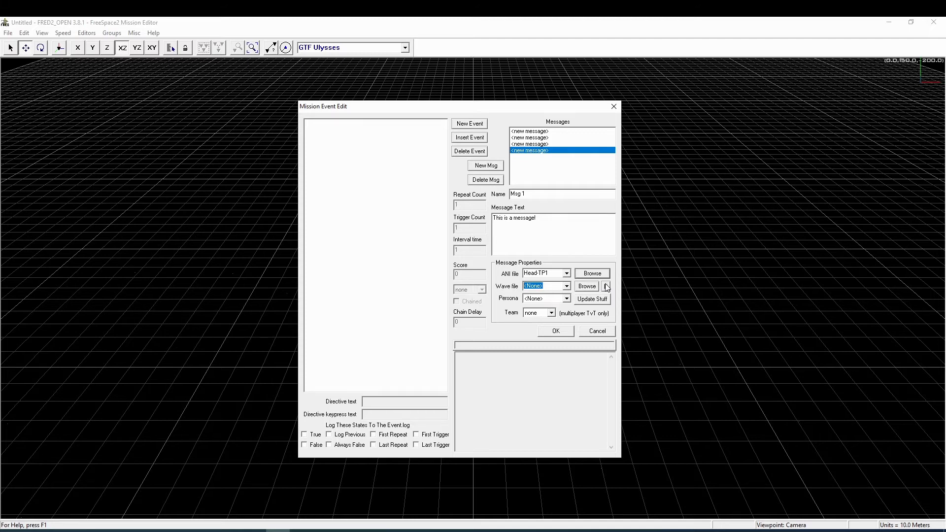
click(568, 299)
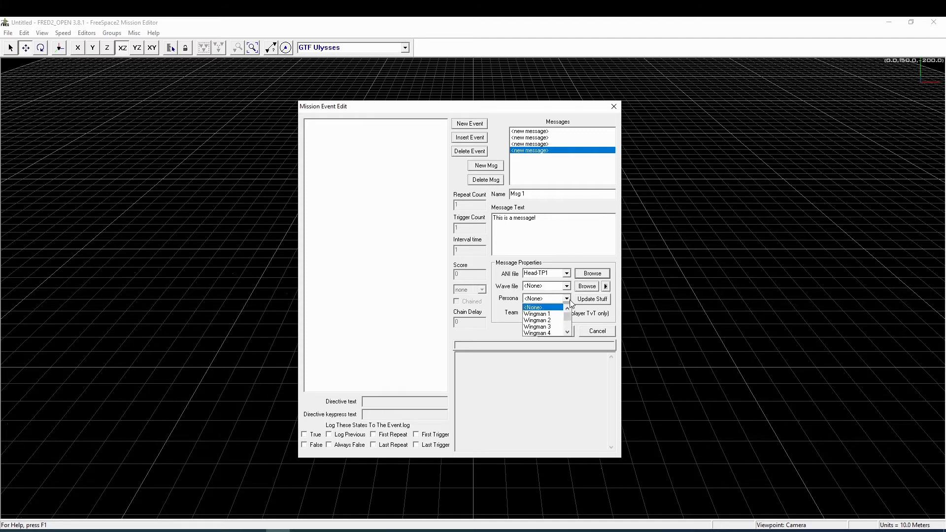
click(571, 302)
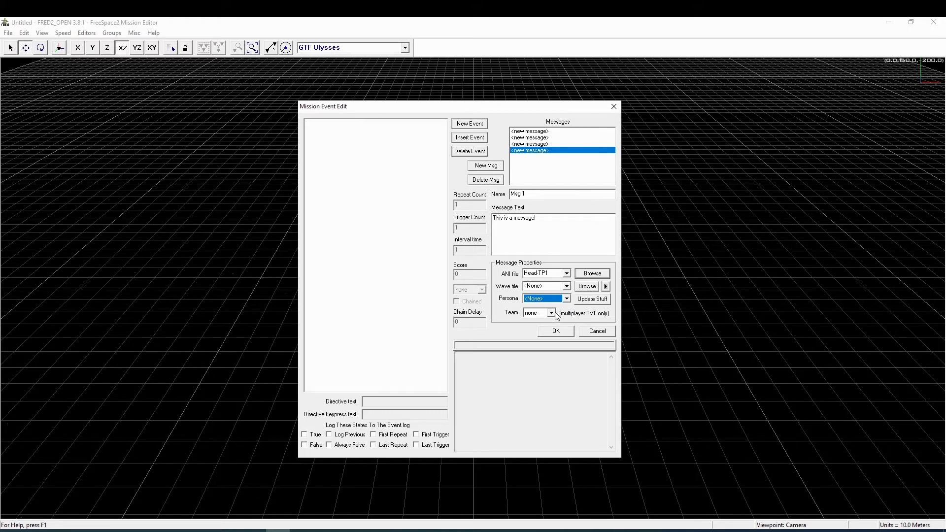
click(555, 313)
click(556, 313)
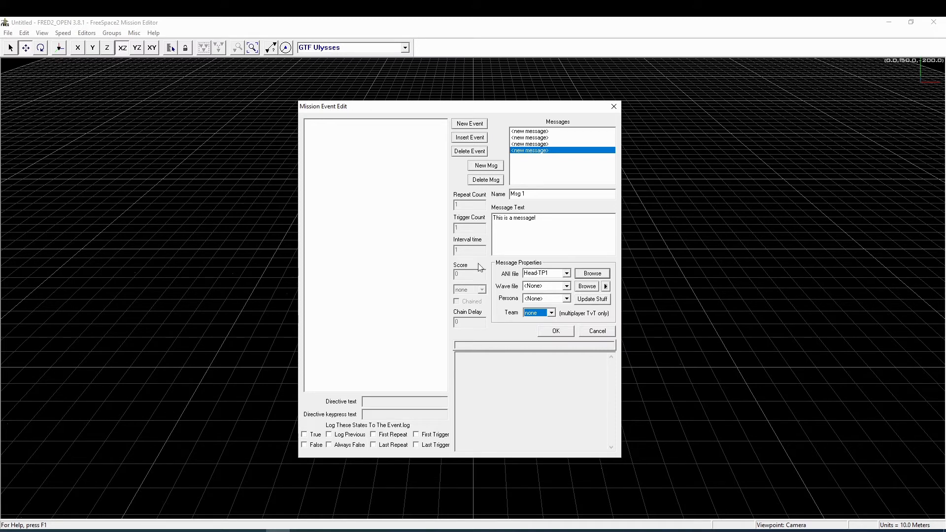
Step: Create a new event named "Event 1" and expand its tree down to the when condition's arguments
click(460, 124)
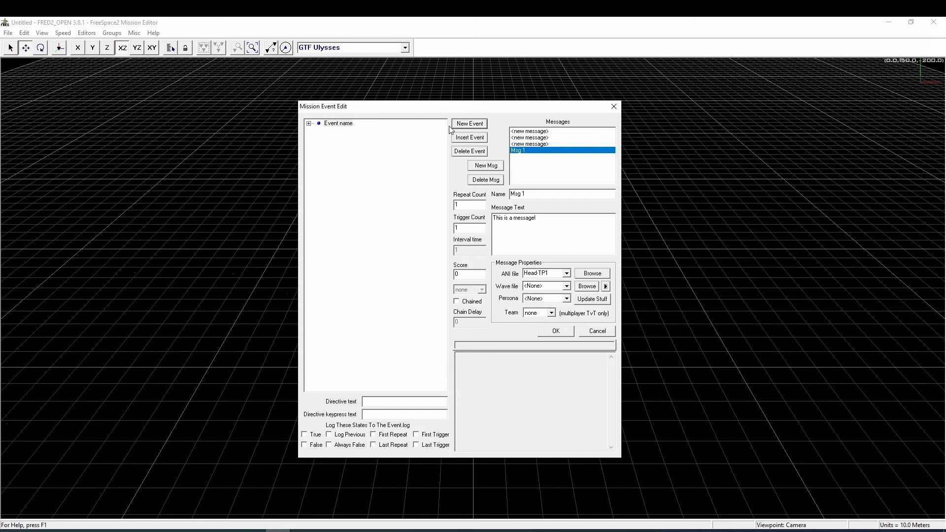
right_click(324, 127)
click(353, 142)
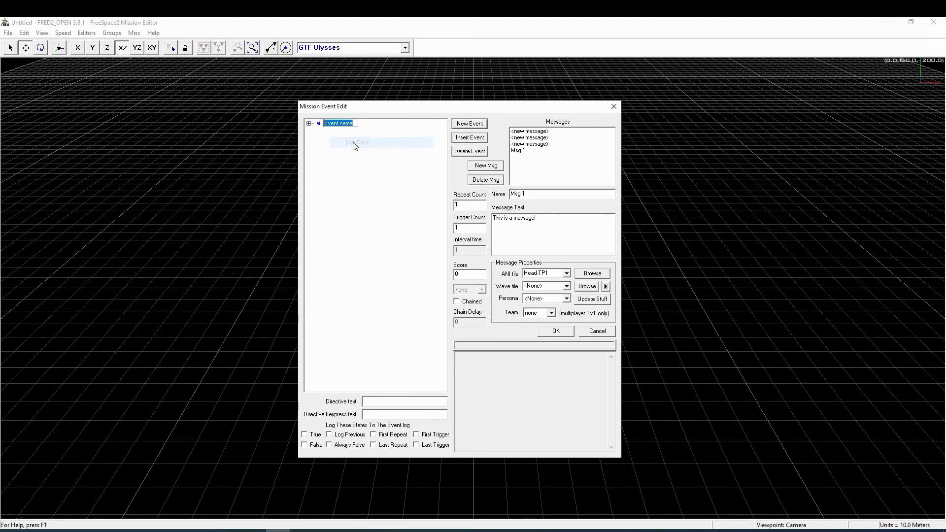
text(Even)
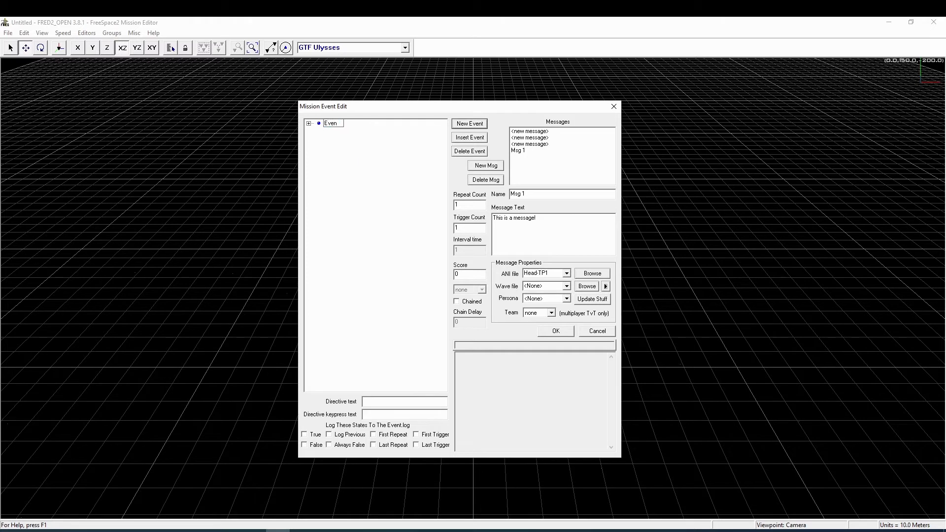
text(t 1)
key(Return)
click(309, 124)
click(319, 132)
Step: Examine the Objectives, Logical and Status operators that can replace the true condition of Event 1
right_click(347, 140)
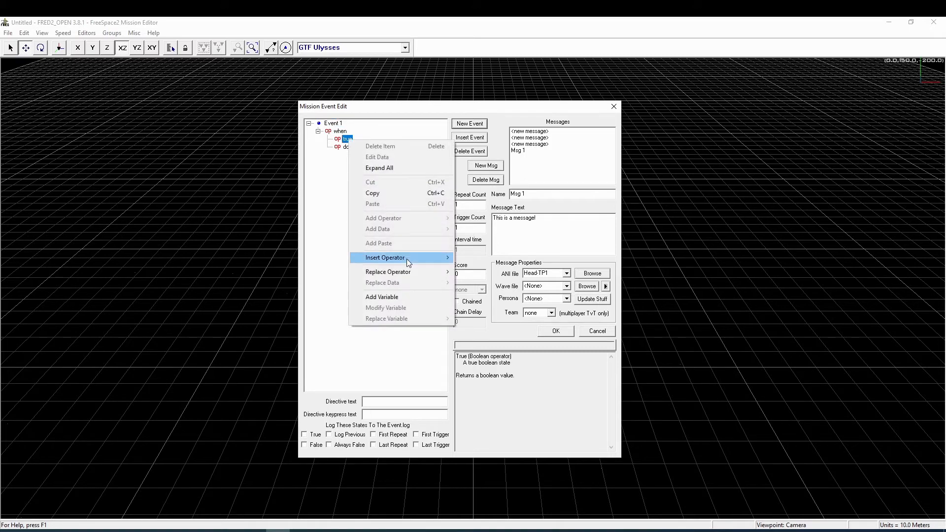
mouse_move(418, 272)
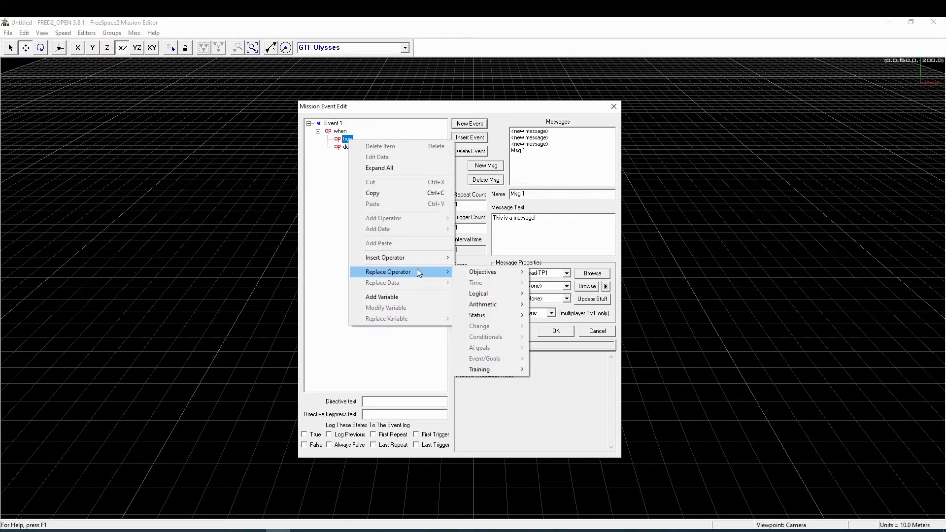
mouse_move(492, 274)
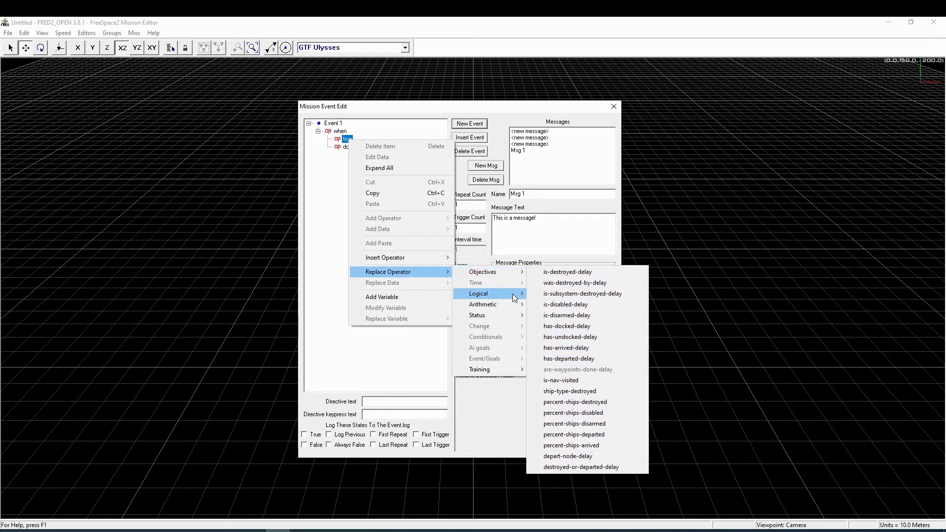
mouse_move(492, 293)
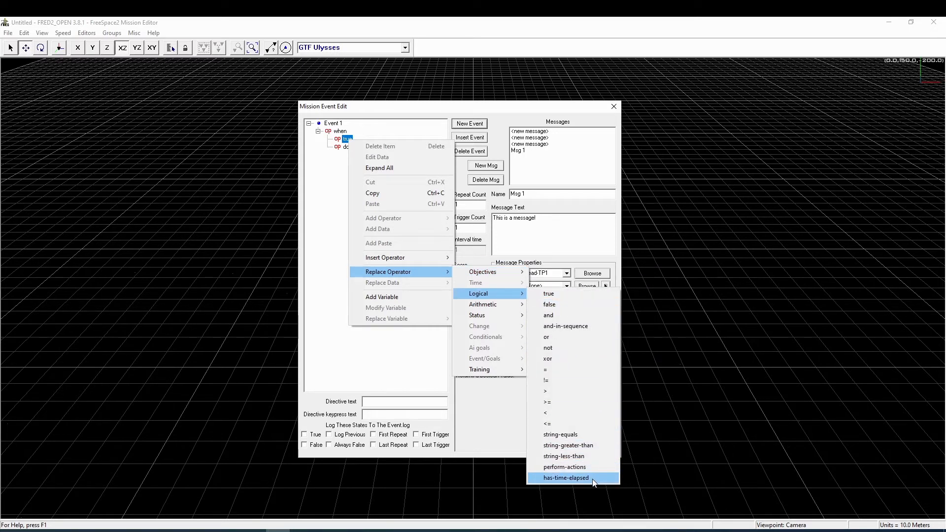
mouse_move(496, 318)
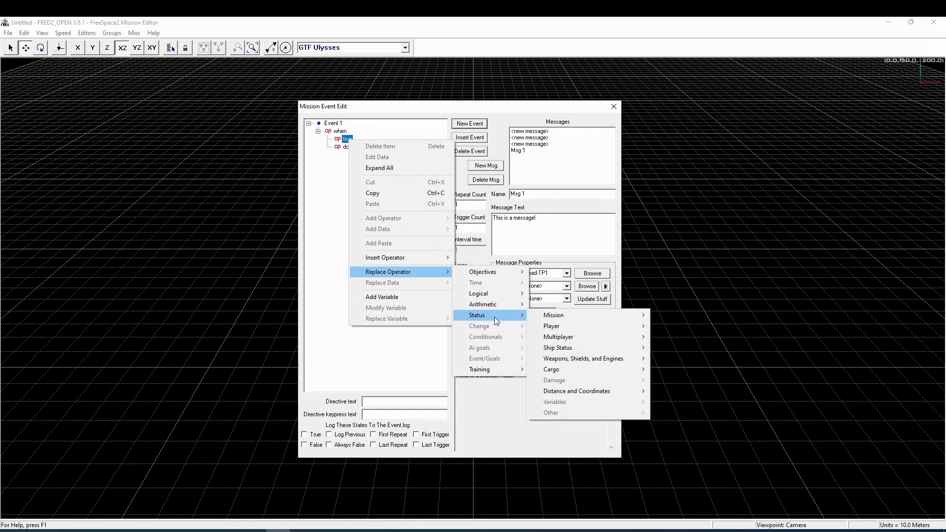
mouse_move(558, 376)
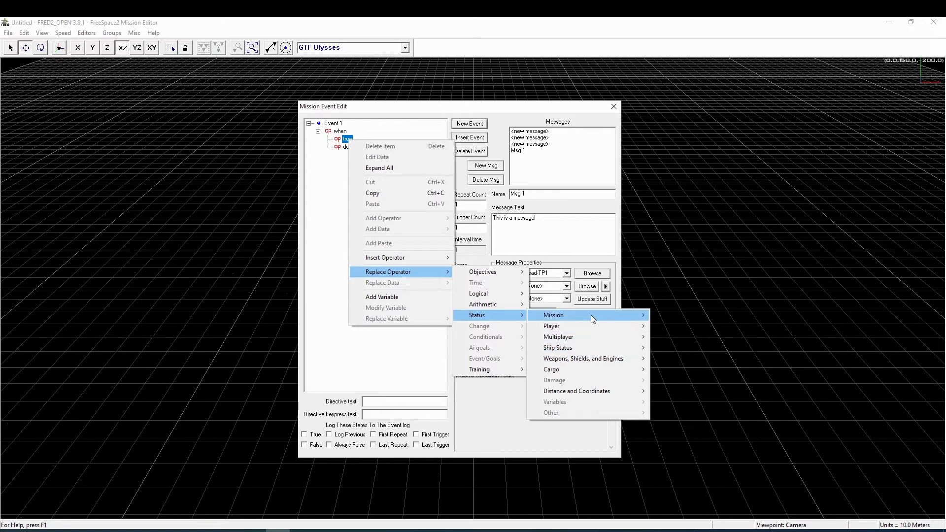
mouse_move(590, 316)
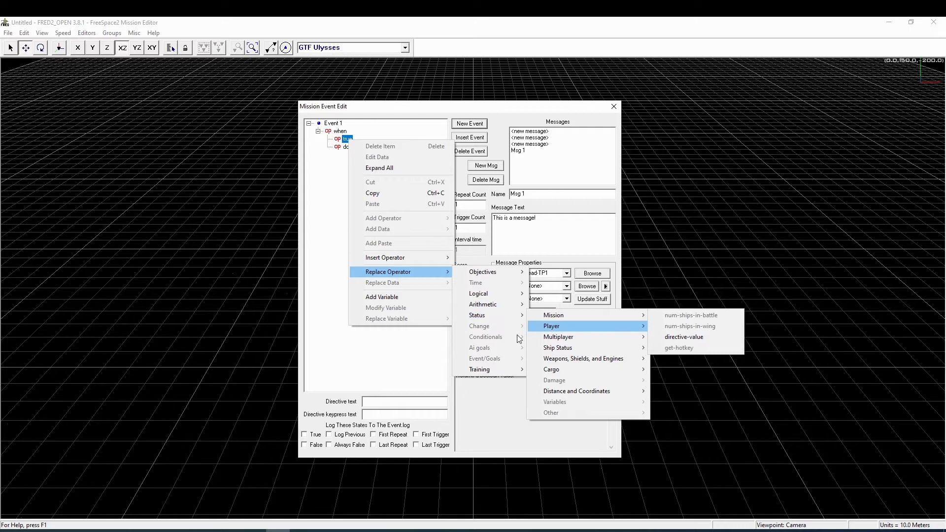
mouse_move(476, 371)
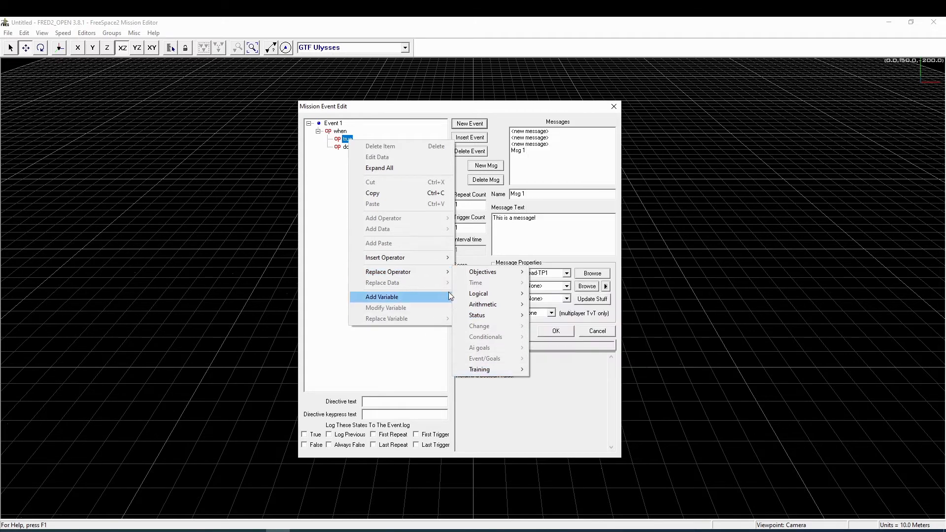
click(337, 178)
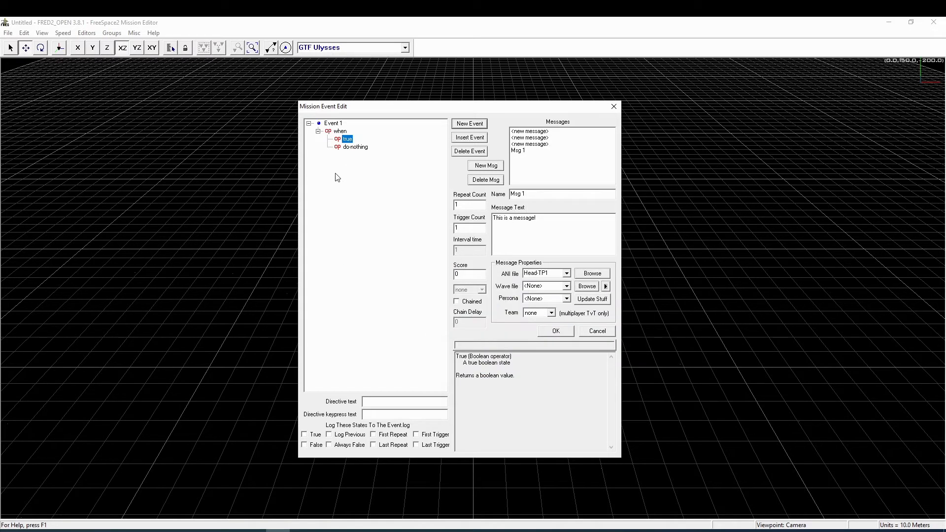
Step: Examine the Change operators that can replace the do-nothing action, including AI Control and Ship Status
right_click(353, 148)
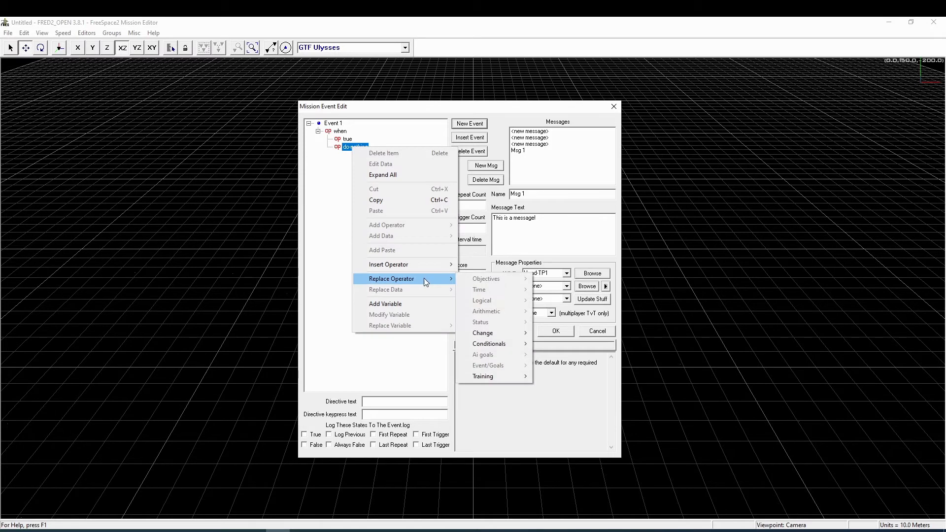
mouse_move(502, 337)
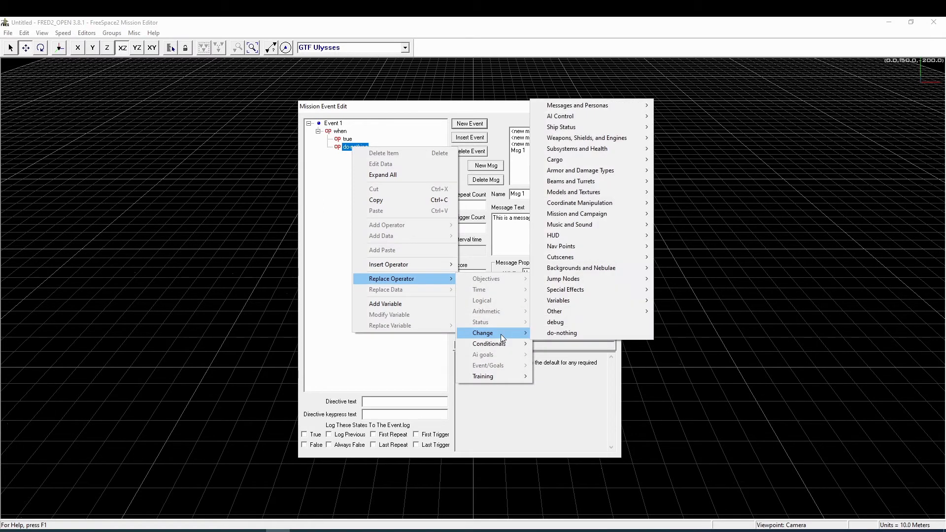
mouse_move(600, 108)
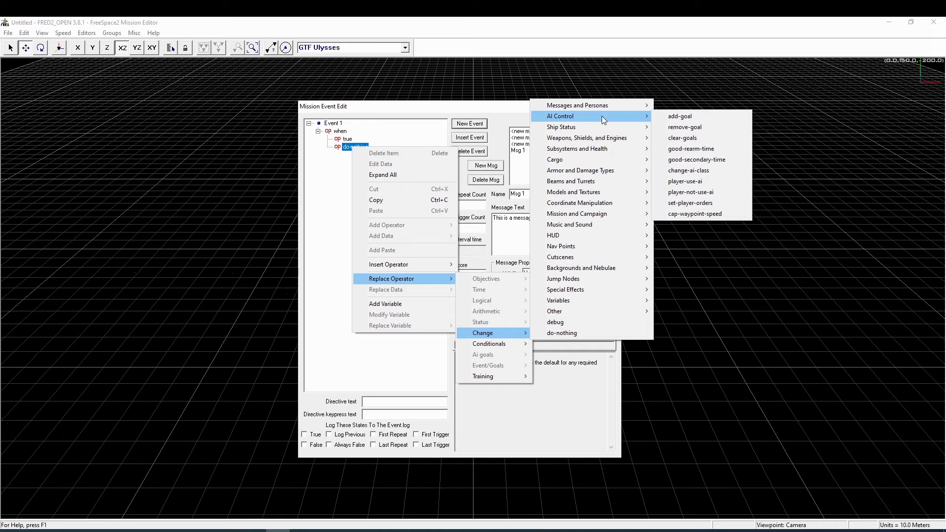
mouse_move(594, 131)
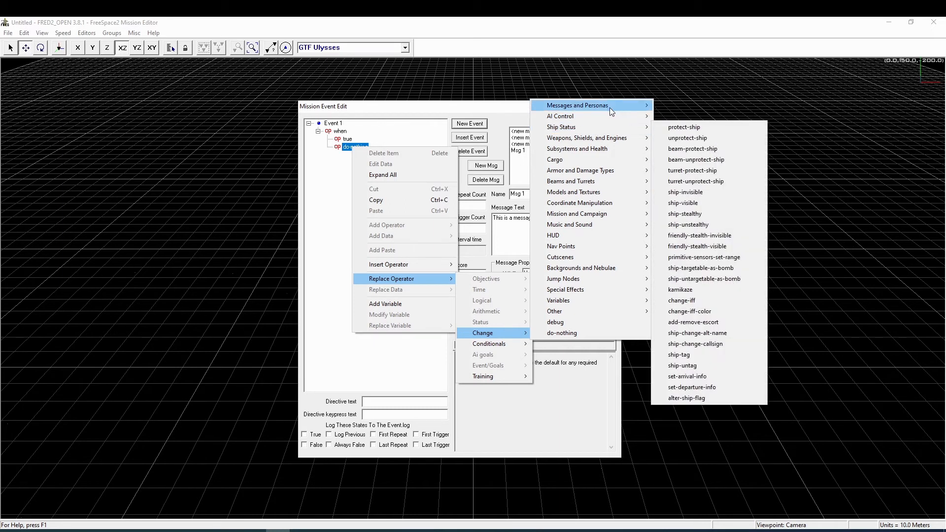
mouse_move(611, 106)
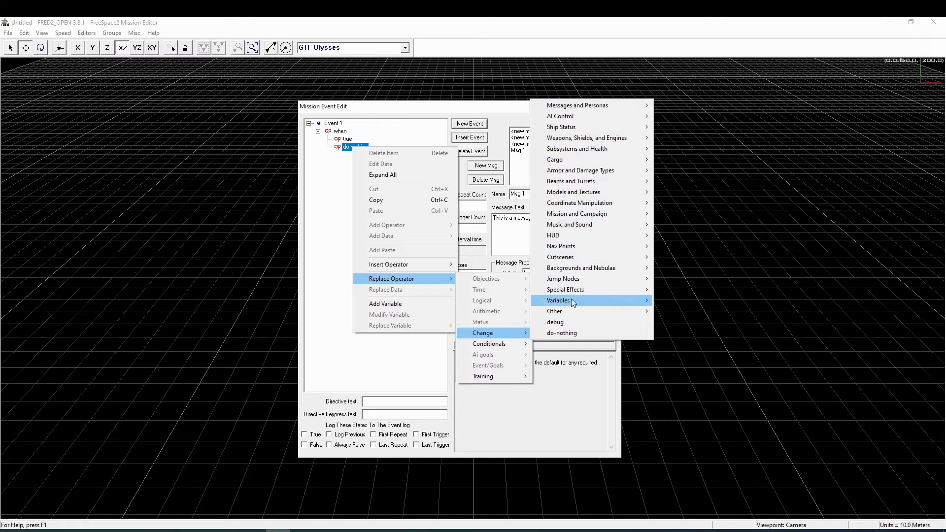
click(567, 333)
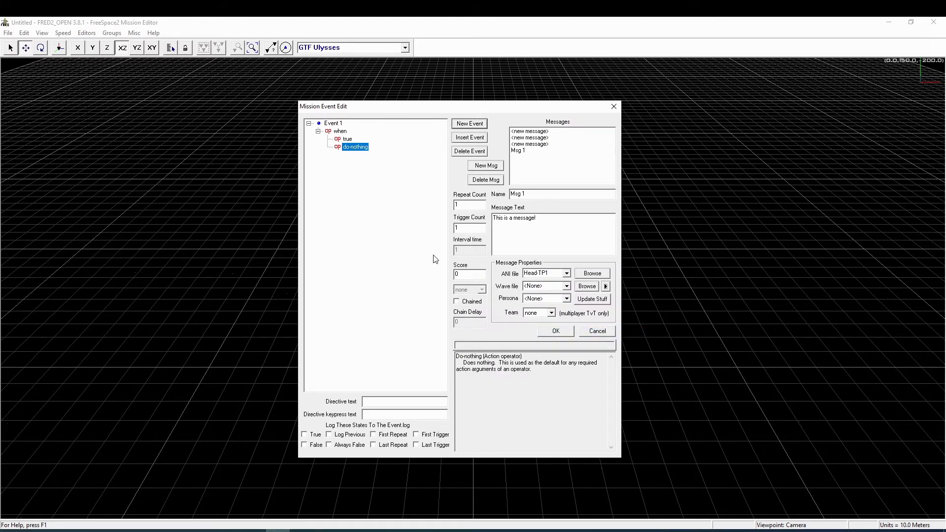
Step: Replace the do-nothing action in Event 1 with the add-goal operator and view the description of its ai-chase goal
right_click(355, 147)
mouse_move(414, 277)
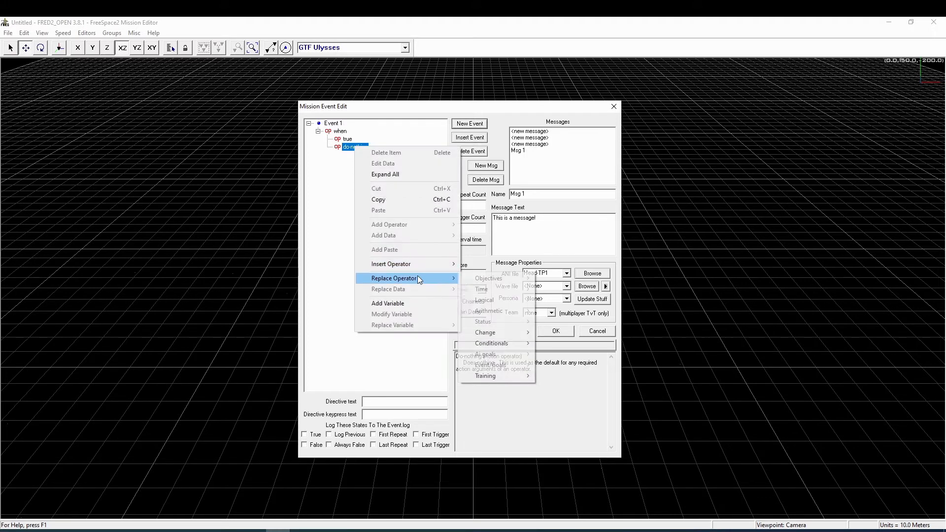
mouse_move(488, 333)
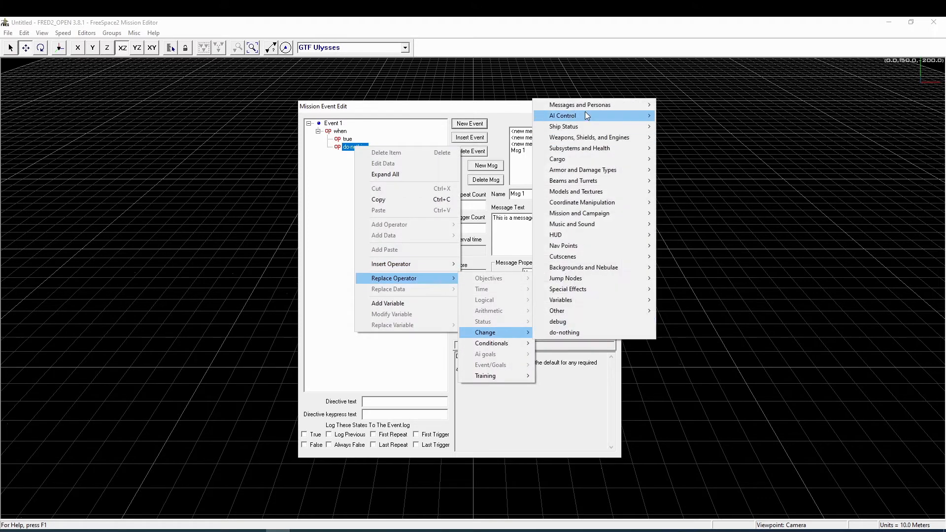
mouse_move(584, 113)
click(682, 115)
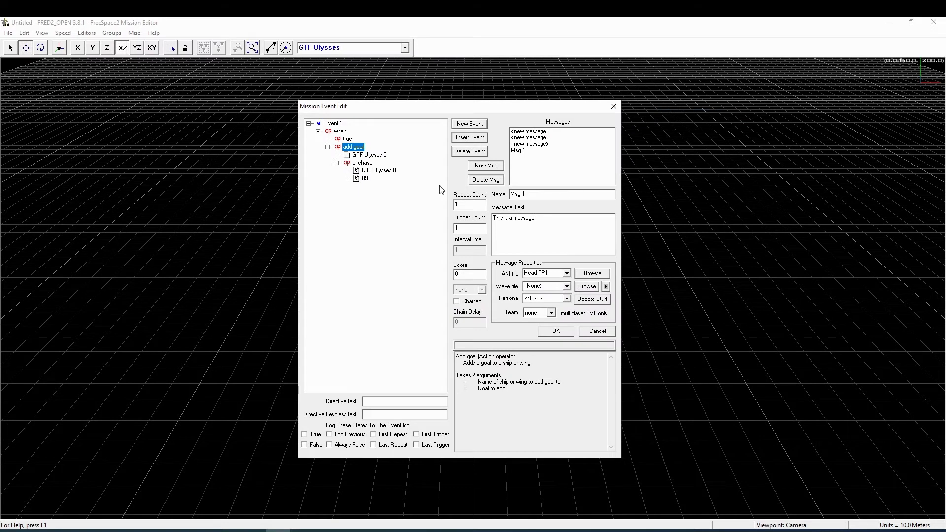
click(362, 164)
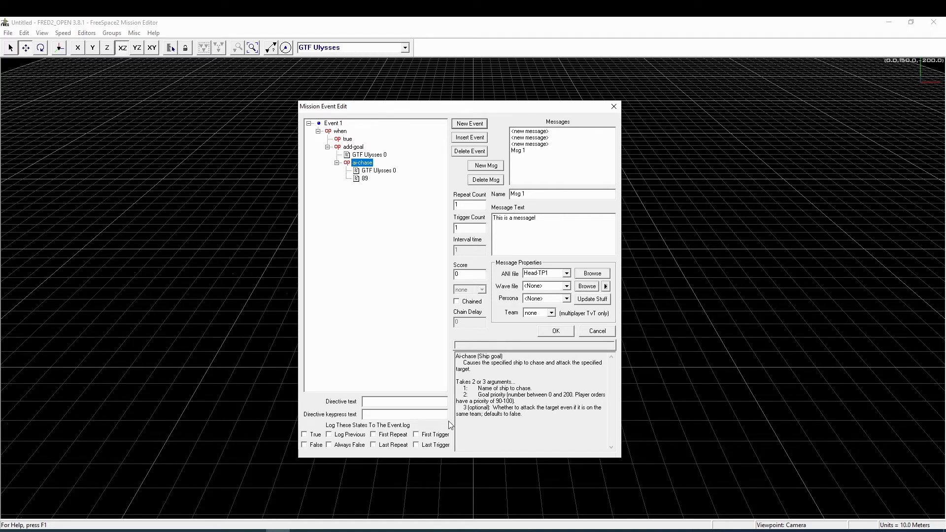
Step: Set the directive text of Event 1 to "Do this" and its directive keypress text to "Press F10"
click(337, 124)
click(381, 401)
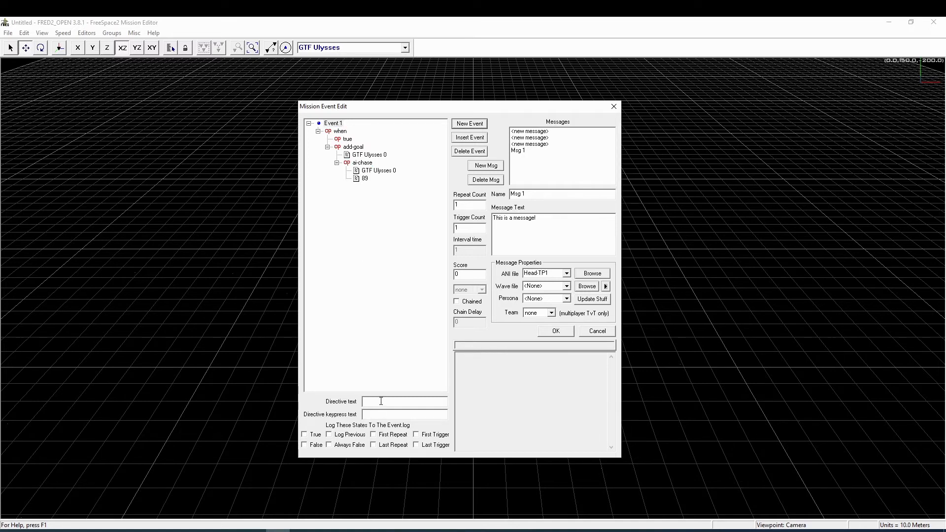
text(Do this)
text(Press)
text( F10)
Step: Add two more new events below Event 1
click(463, 128)
click(463, 129)
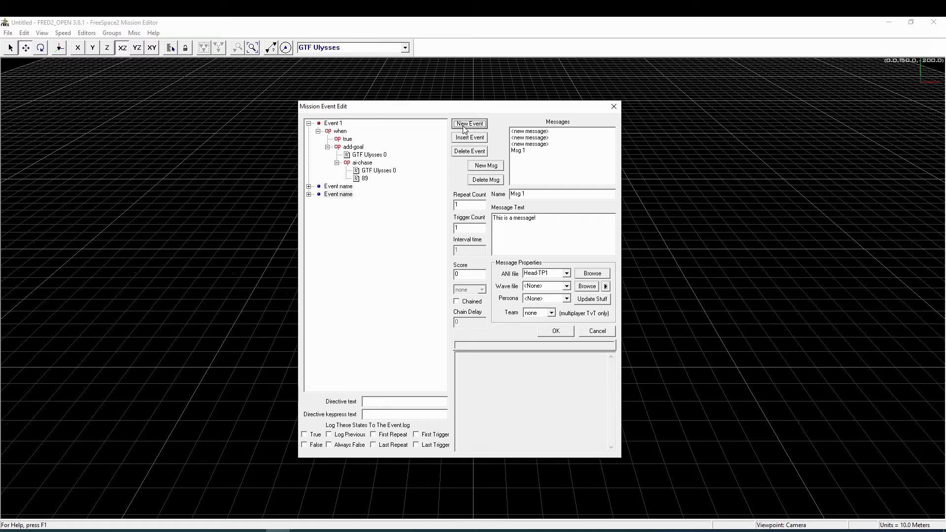
Step: Add another new event at the end of the event list and collapse Event 1
click(463, 128)
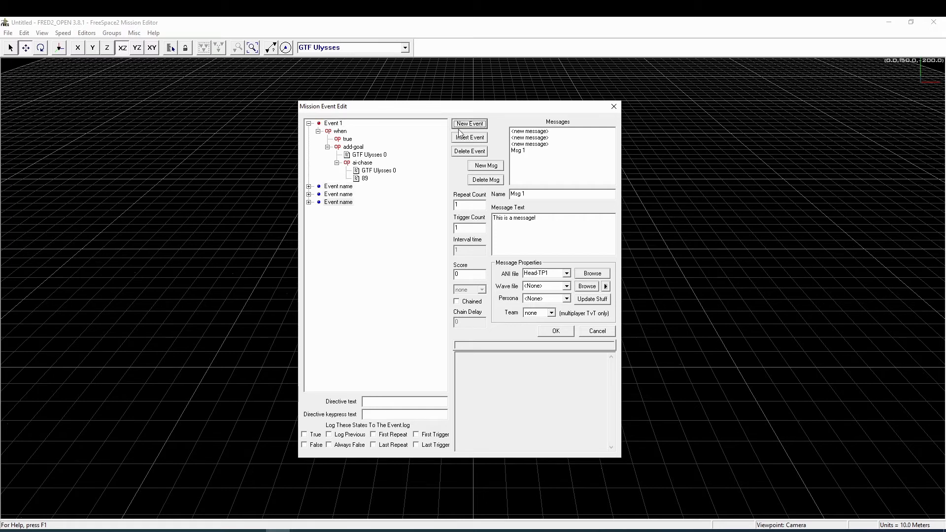
click(309, 123)
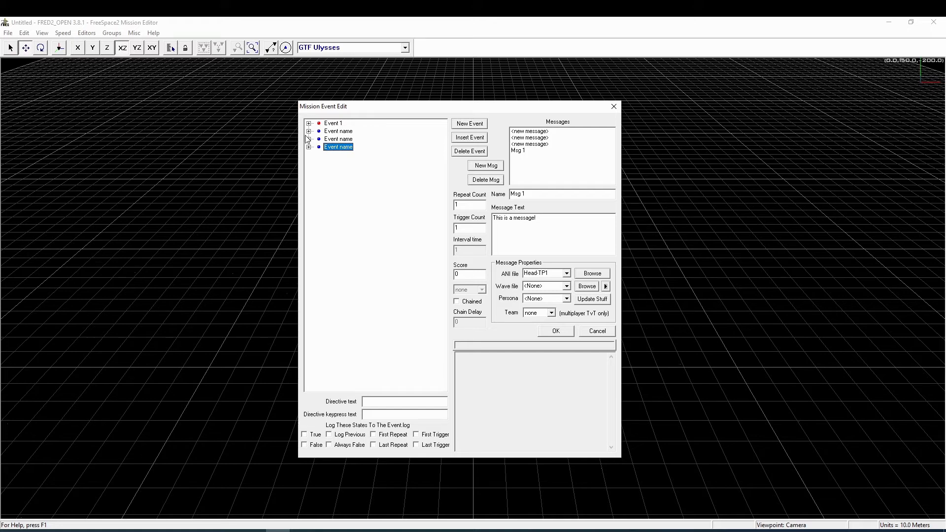
Step: Make the two unnamed events directly below Event 1 chained
click(308, 132)
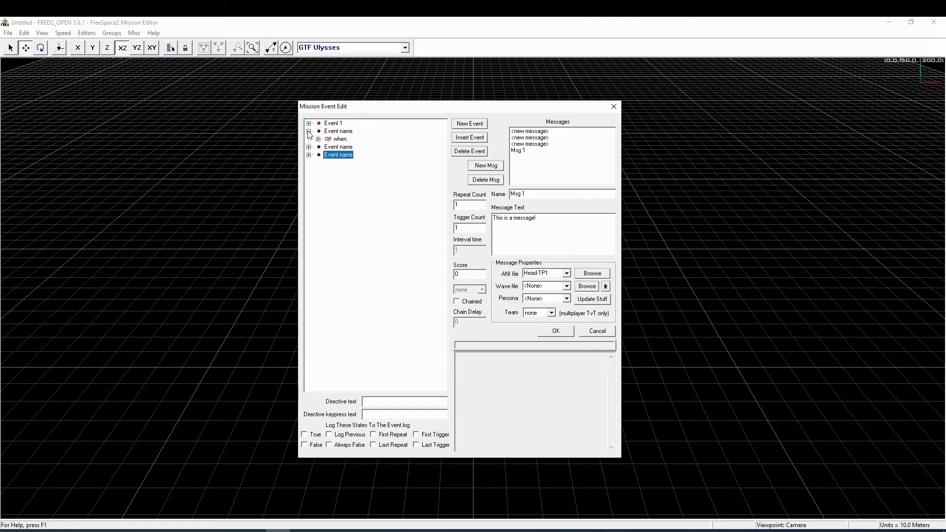
click(341, 132)
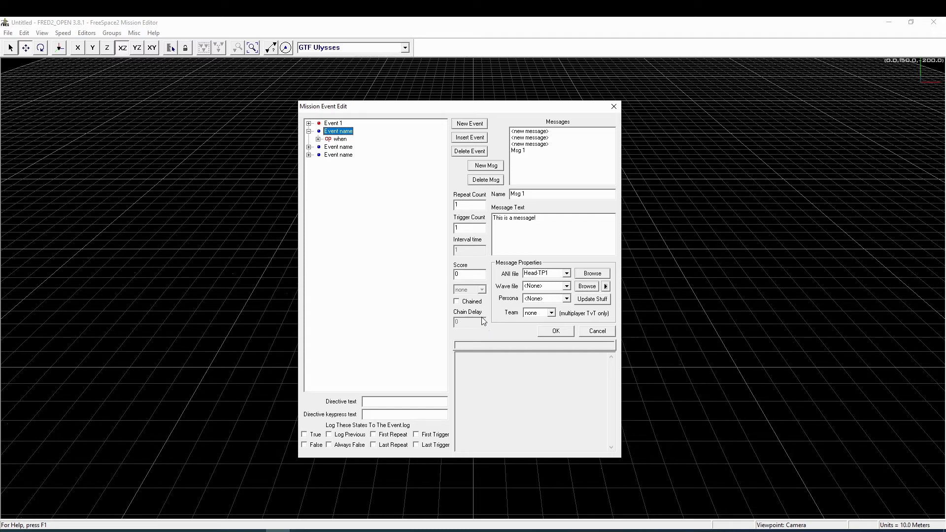
click(472, 301)
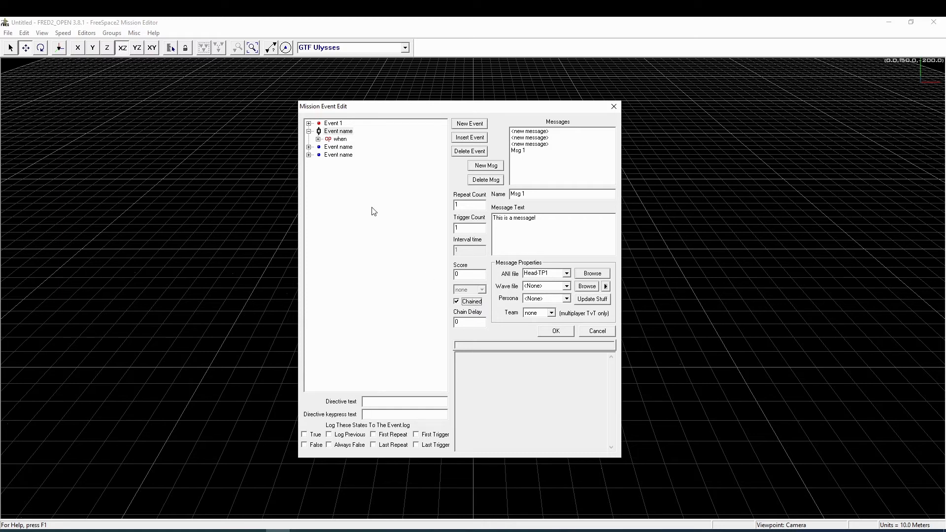
click(310, 148)
click(330, 148)
click(468, 302)
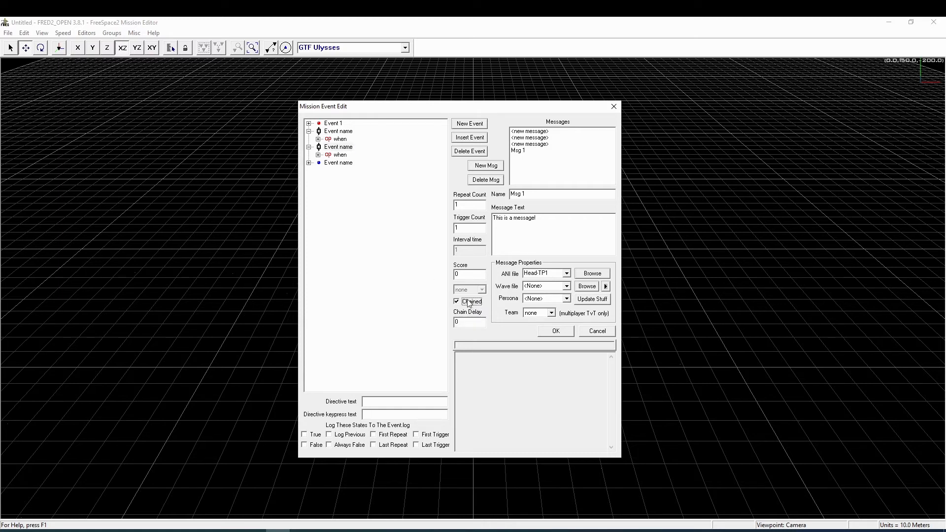
Step: Add one more new event at the end of the list and collapse the two chained events
click(466, 124)
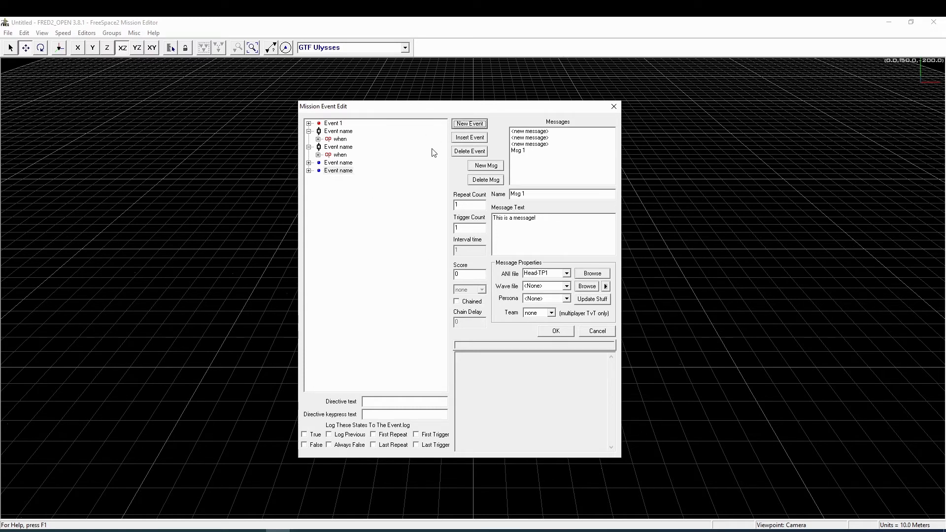
click(309, 131)
click(309, 139)
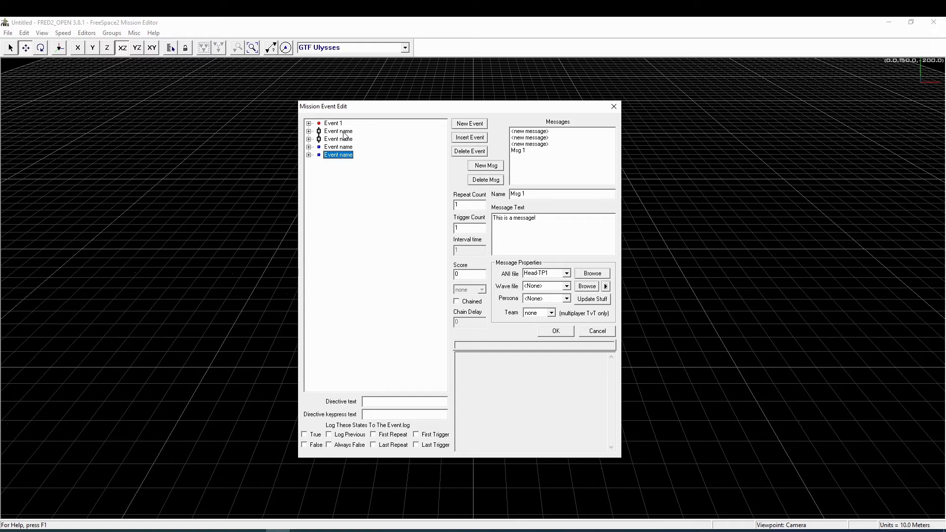
Step: Set the directive text of the first chained event to "Destroy Cancer"
click(344, 134)
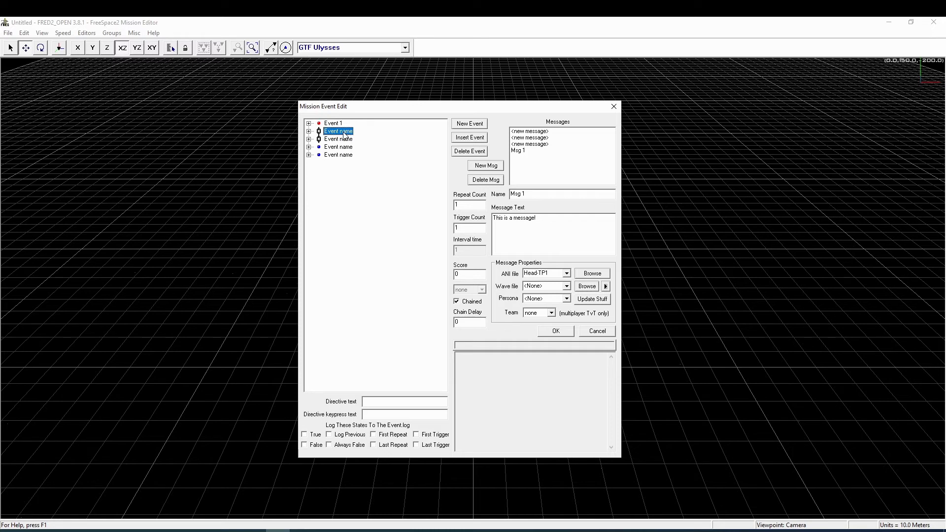
click(371, 401)
text(Destroy Cance)
Step: Rename the first chained event "Destroy Cancer Directive" and set its chain delay to 5
click(340, 140)
click(338, 132)
right_click(338, 131)
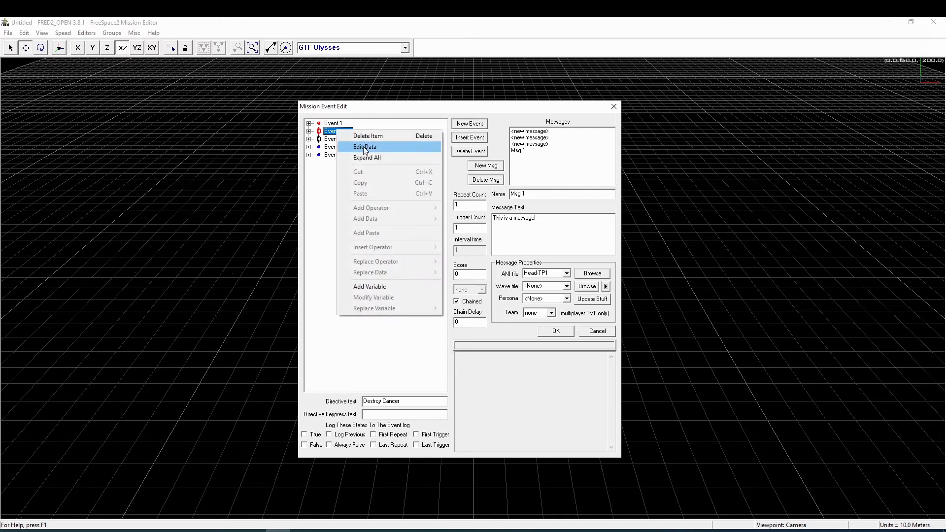
click(366, 148)
text(Destroy Cancer Directive)
key(Return)
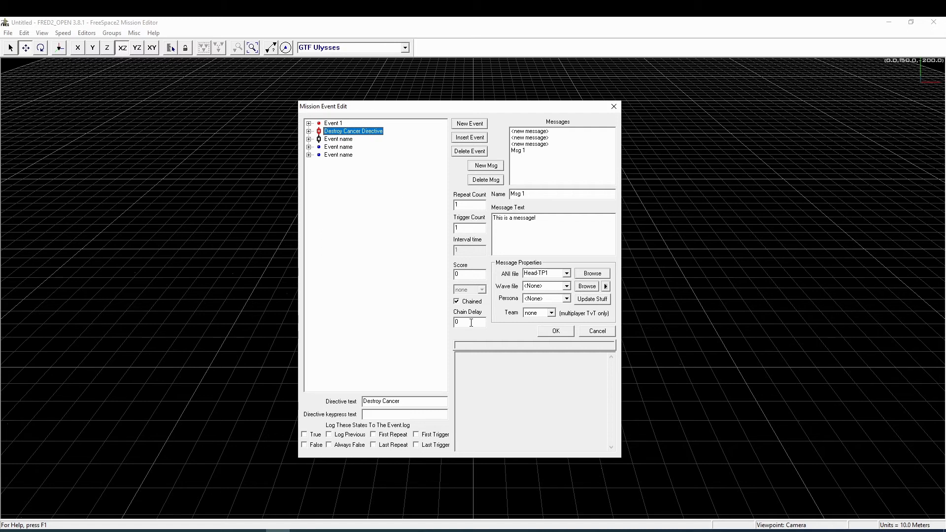
double_click(454, 323)
text(5)
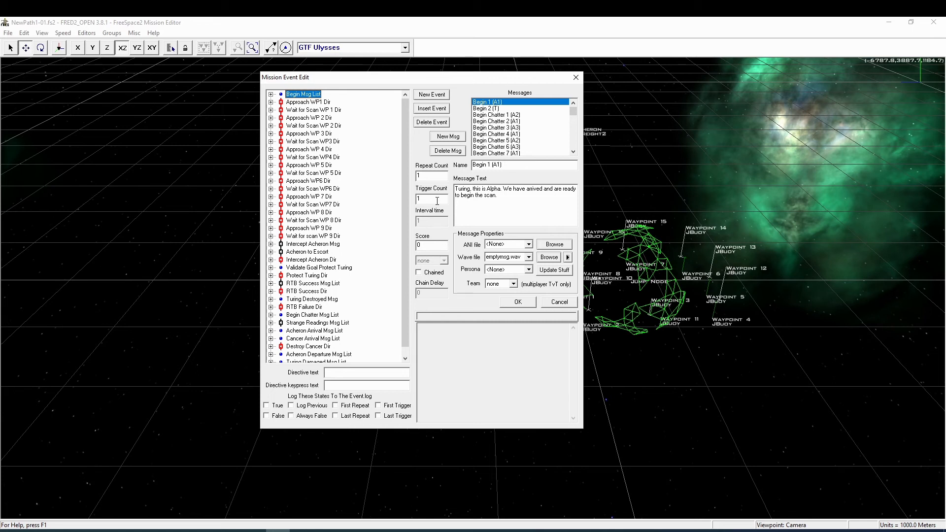
Step: Set the Begin Msg List event's trigger count to 5, repeat count to 9, interval time to 5 and score to 100
drag(437, 201, 416, 199)
text(5)
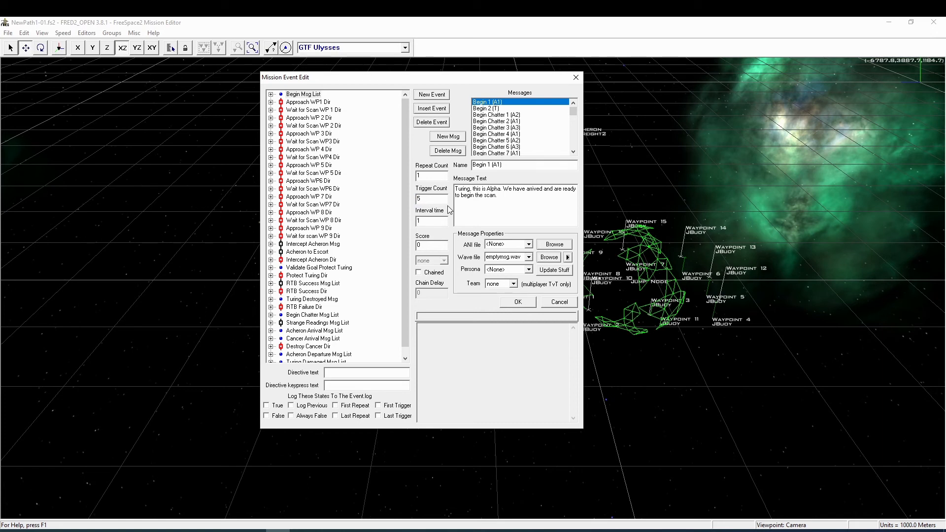
double_click(433, 177)
text(9)
double_click(420, 221)
text(5)
double_click(433, 245)
text(100)
Step: Enable event-log recording of the True, Log Previous, First Repeat and First Trigger states for the Begin Msg List event
click(278, 406)
click(300, 409)
click(347, 408)
click(399, 408)
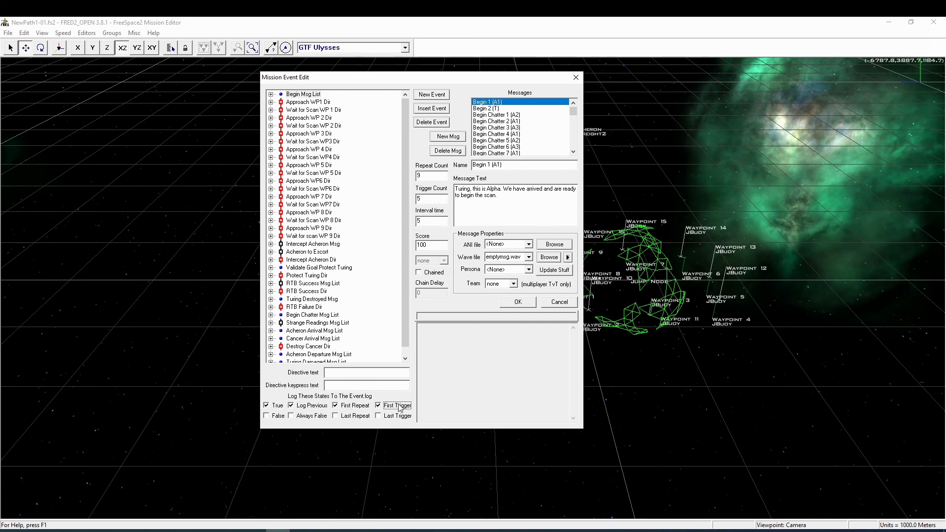